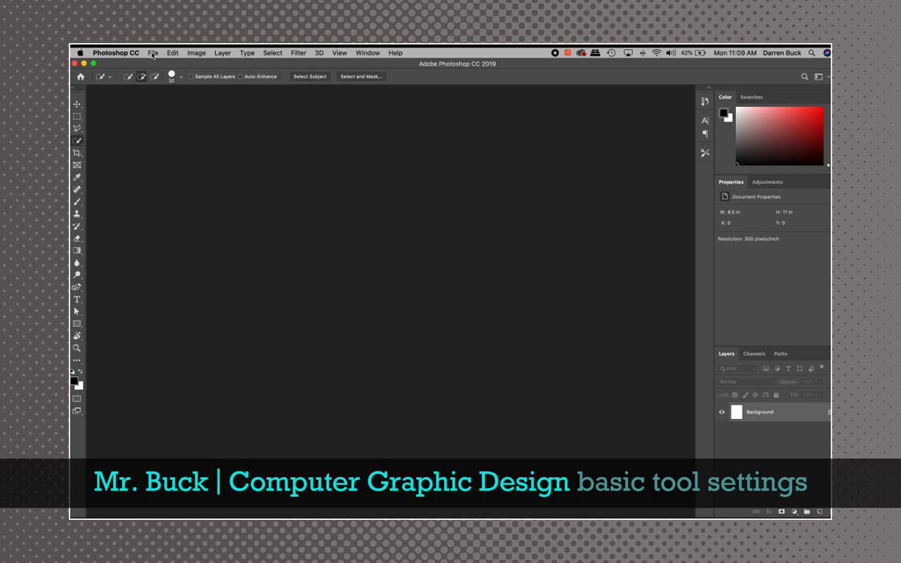
- Create a new Letter print document, 8.5 by 11 inches at 300 pixels/inch, in RGB Color with a white background
click(153, 54)
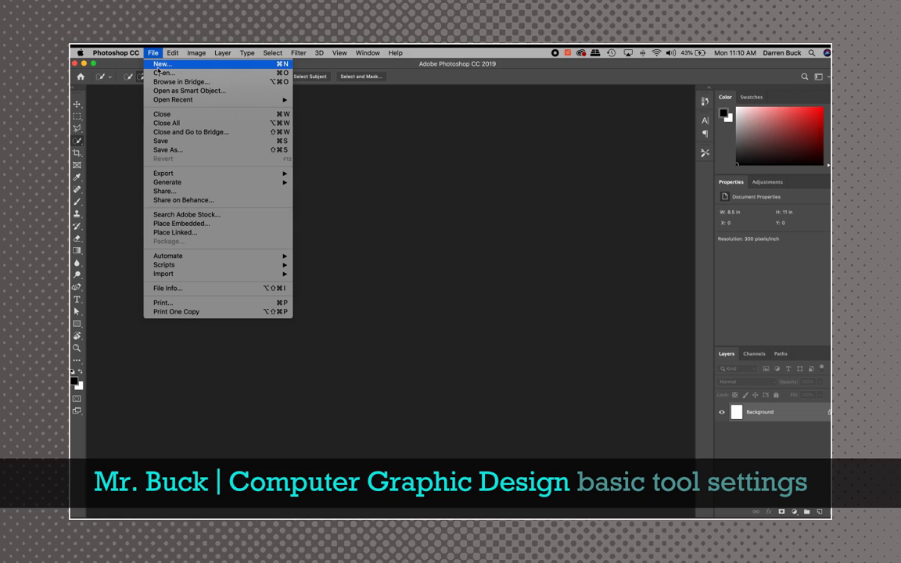
click(156, 63)
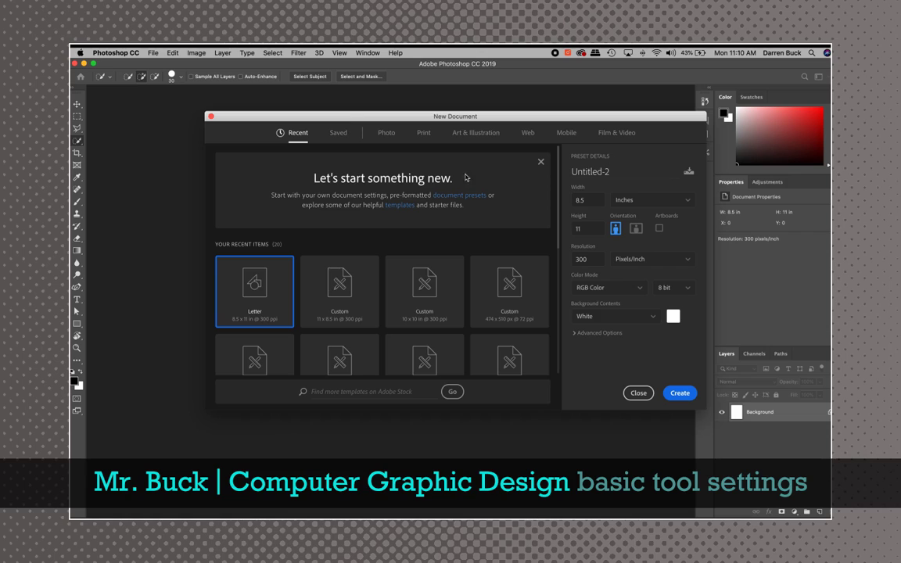
click(424, 133)
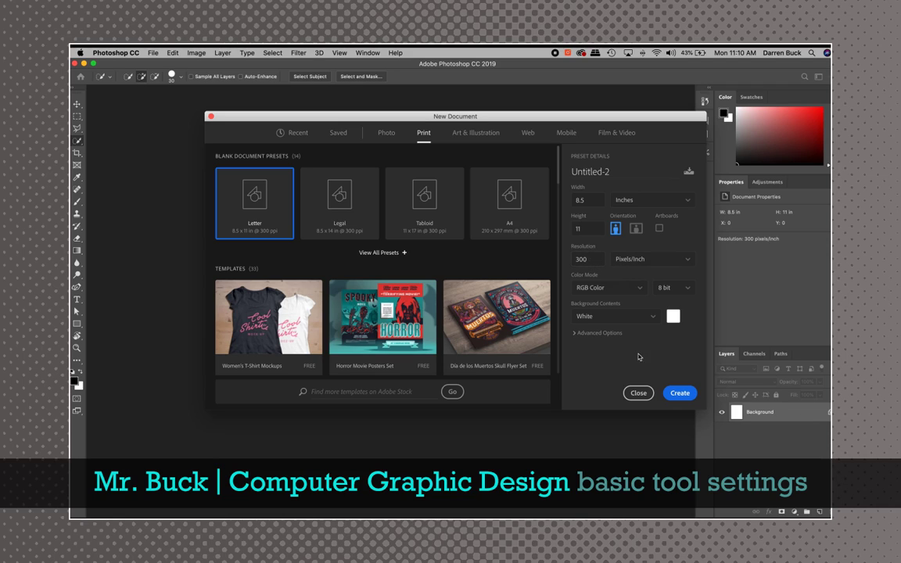
click(679, 393)
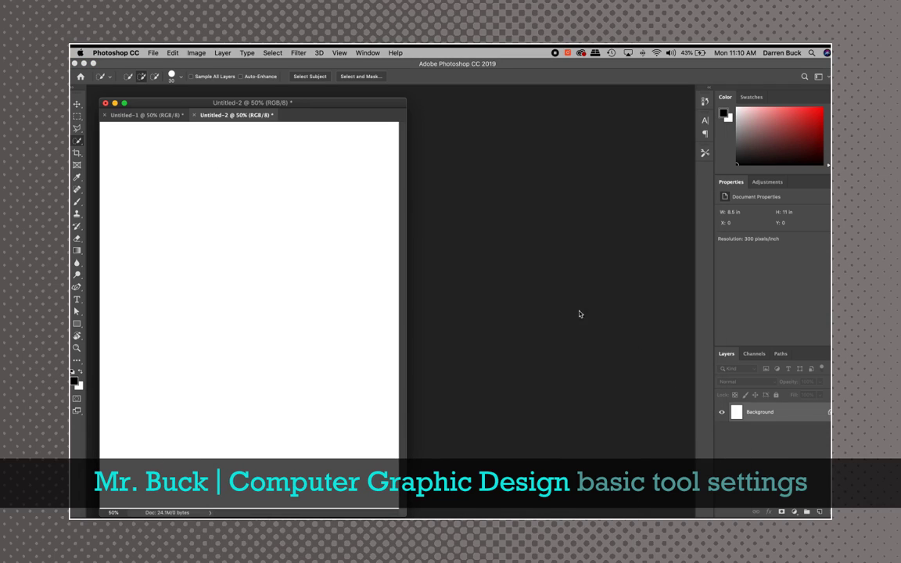
- Dock the floating document window into the workspace and close Untitled-2 without saving it
drag(273, 104, 250, 85)
click(181, 92)
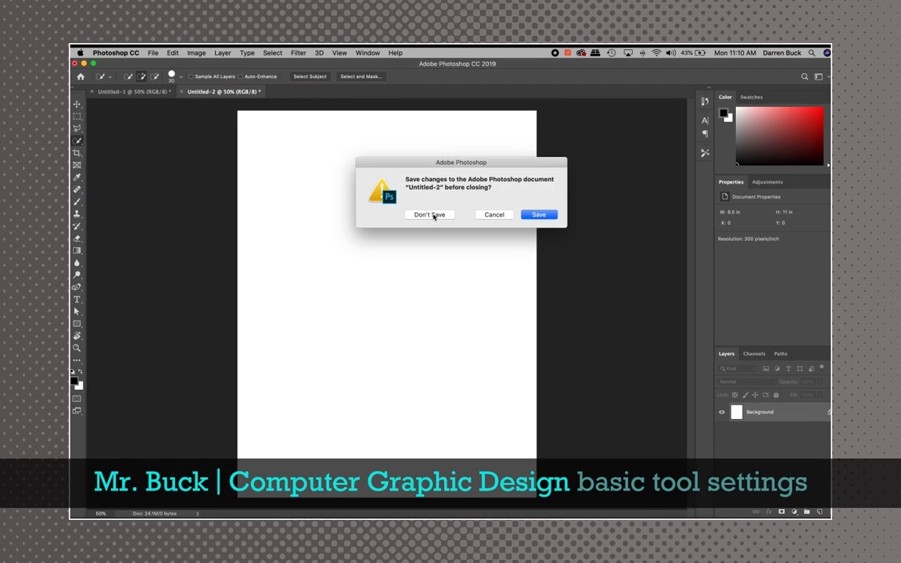
click(432, 214)
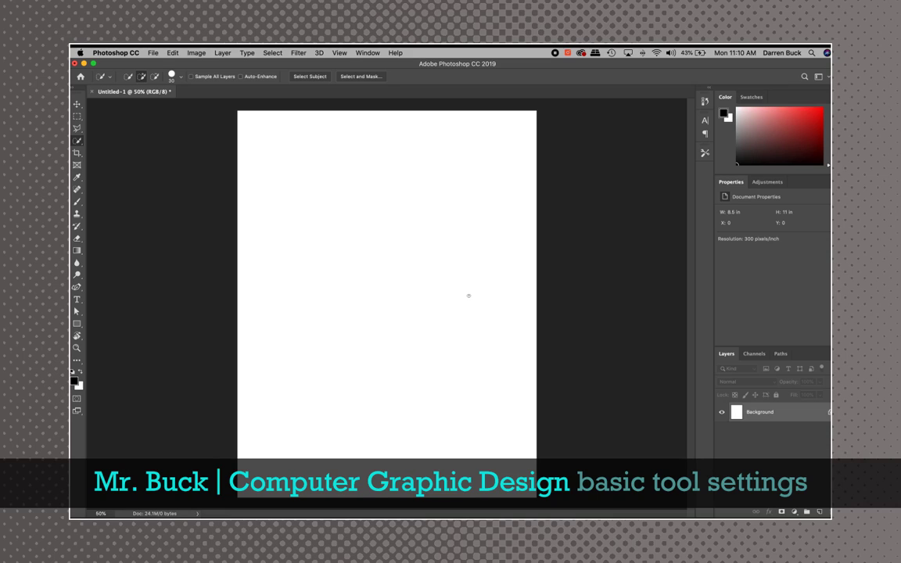
- Zoom the blank page out and in repeatedly, fit it on screen, and return the view to 50%
key(super+minus)
key(super+minus)
key(super+minus)
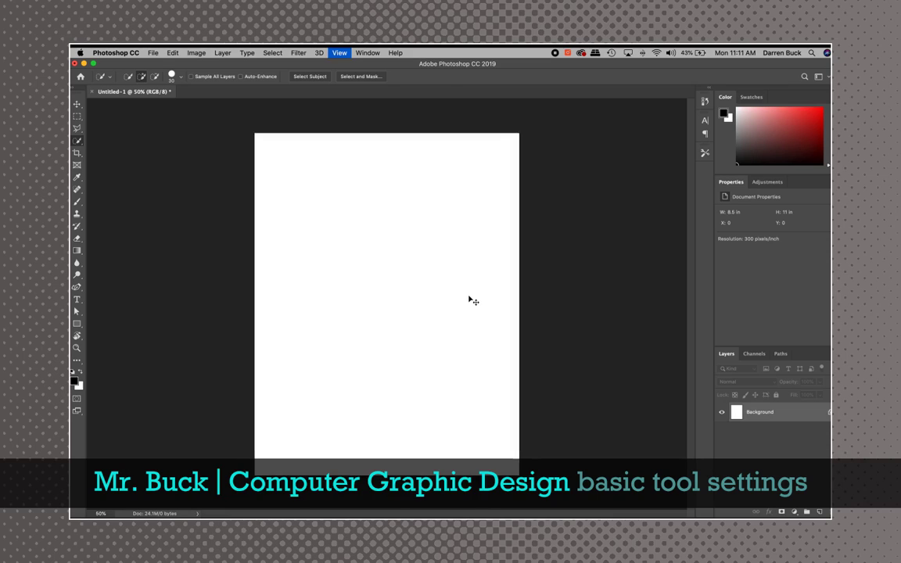
key(super+plus)
key(super+plus)
key(super+plus)
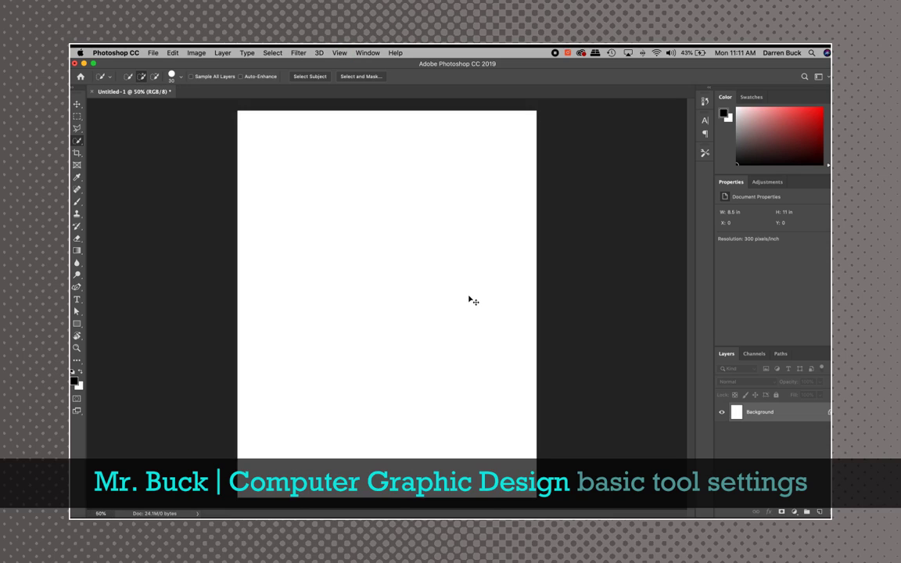
key(super+minus)
key(super+minus)
key(super+plus)
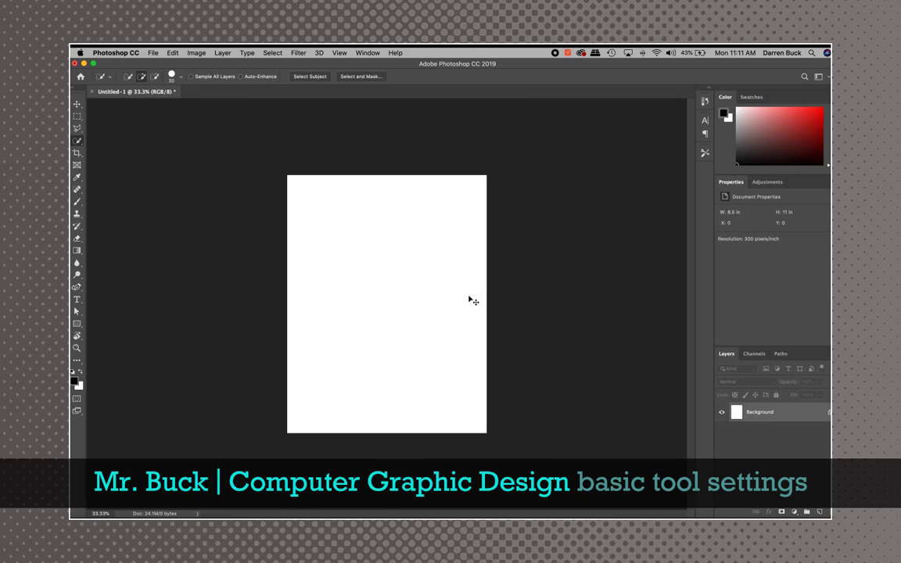
key(super+0)
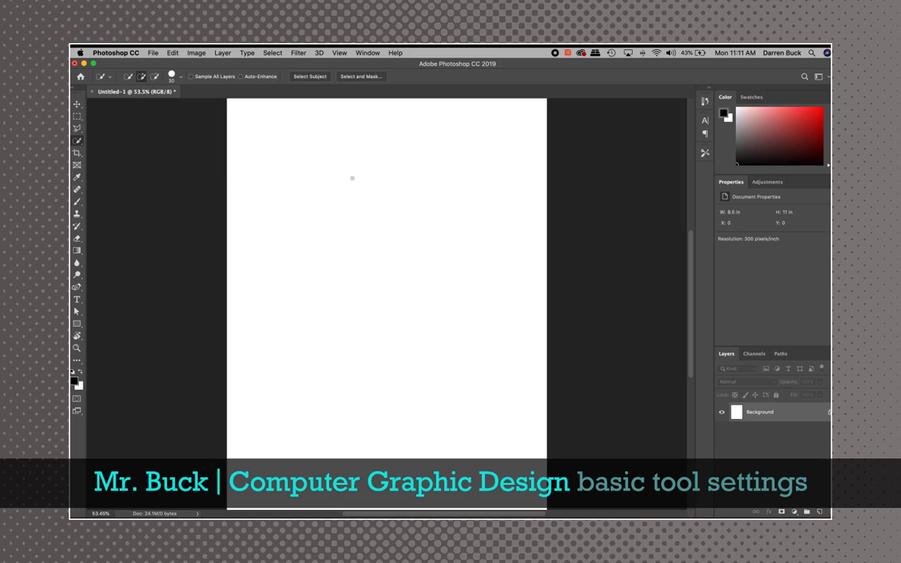
key(super+minus)
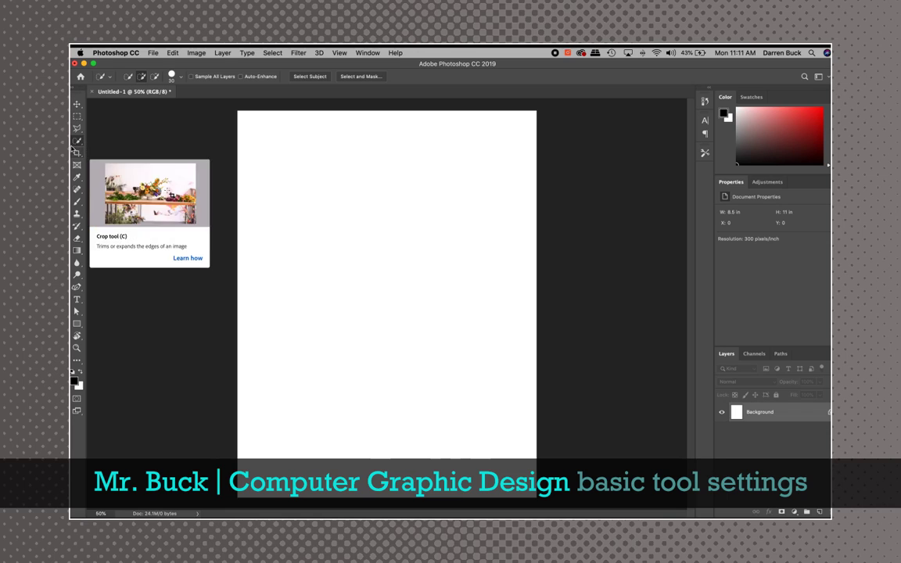
- Try the Move and Quick Selection tools, and activate the Magic Wand tool from the Quick Selection group
click(77, 103)
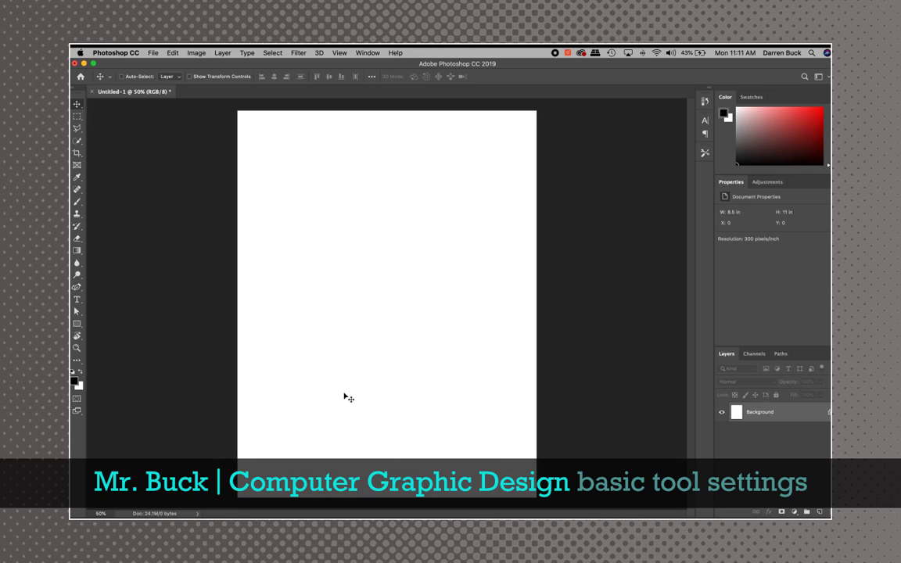
key(w)
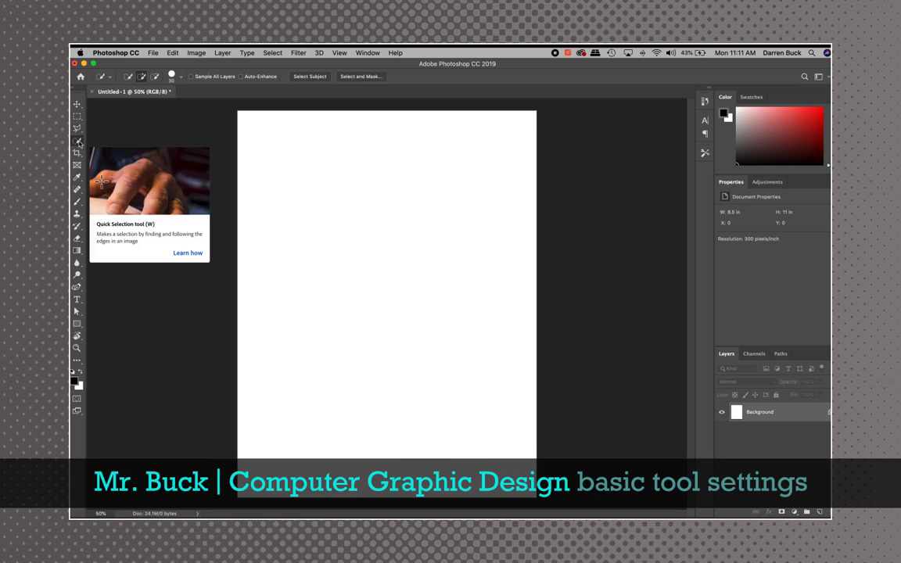
right_click(78, 142)
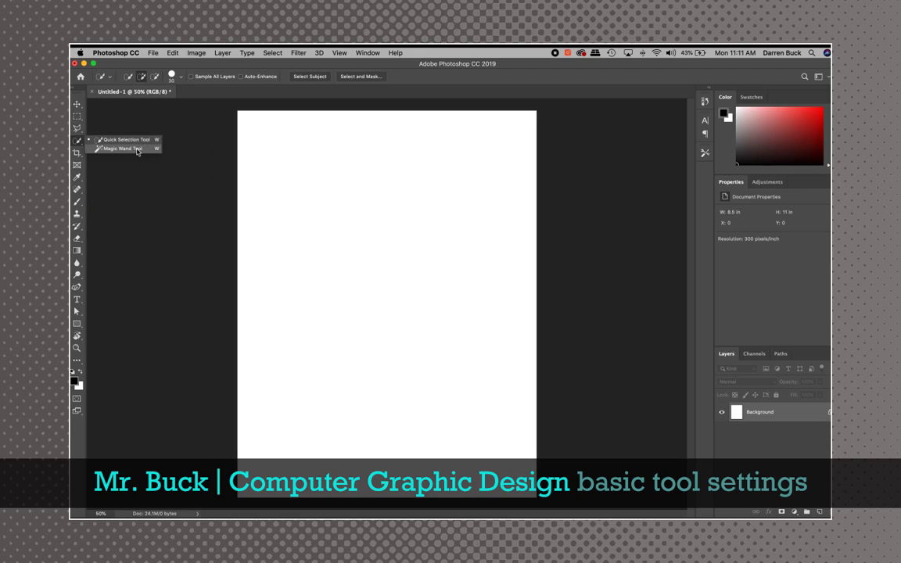
click(78, 143)
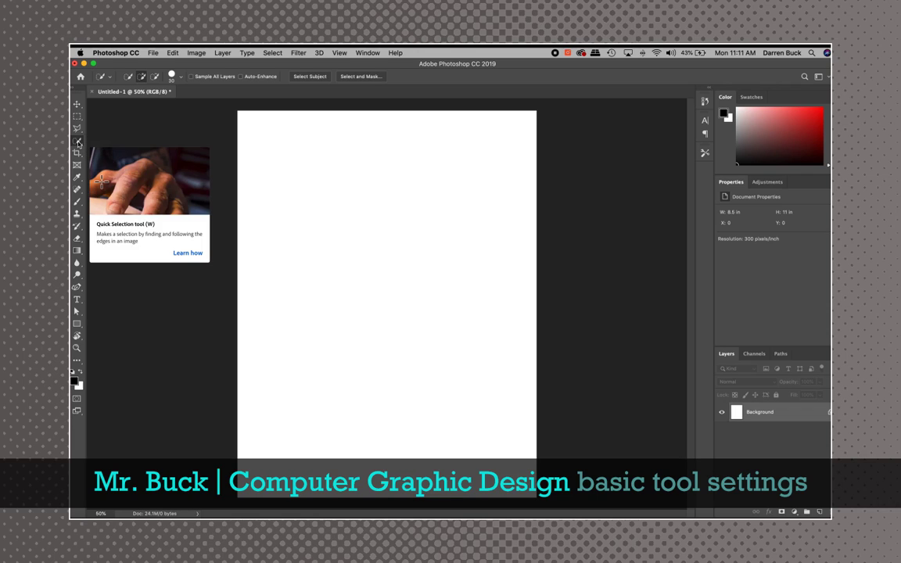
click(79, 143)
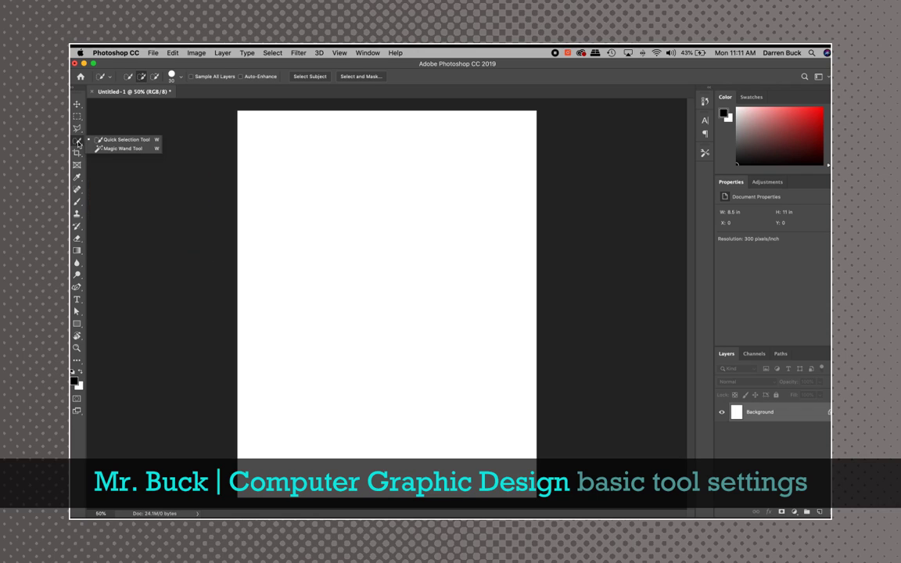
click(123, 149)
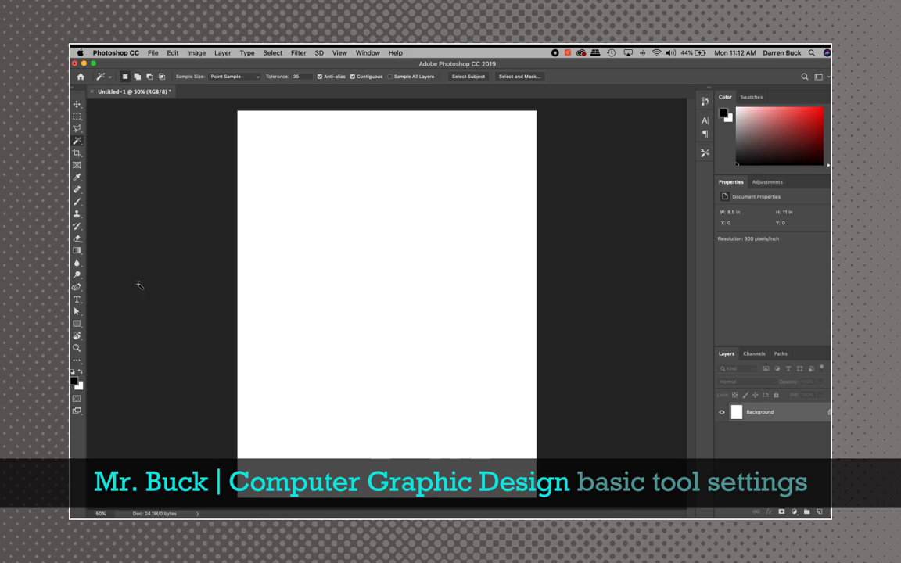
- Set the Type tool's anti-aliasing method to Smooth
key(t)
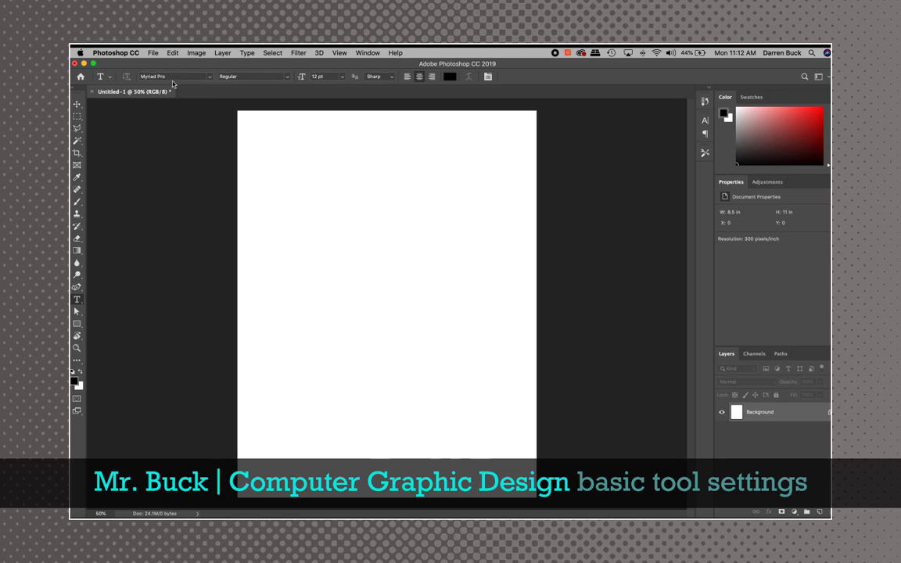
click(394, 78)
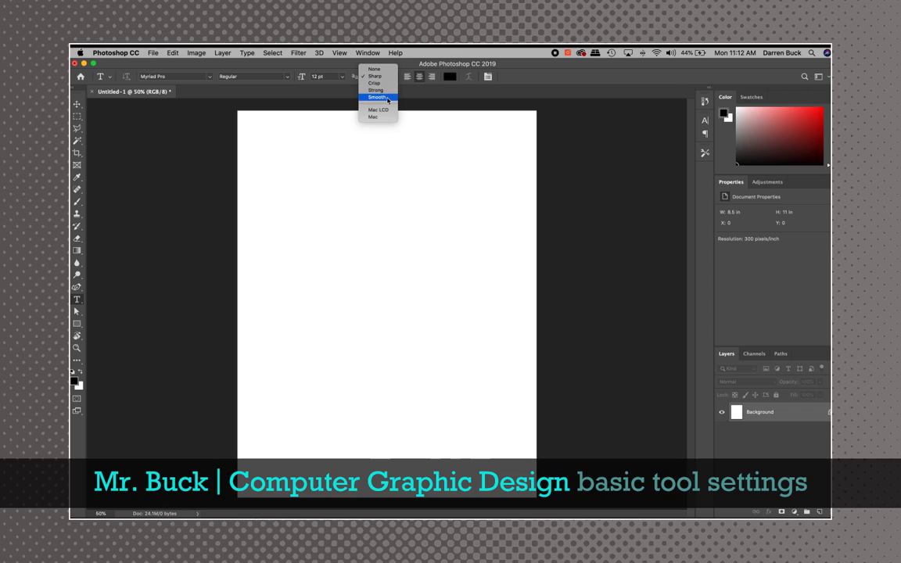
click(387, 98)
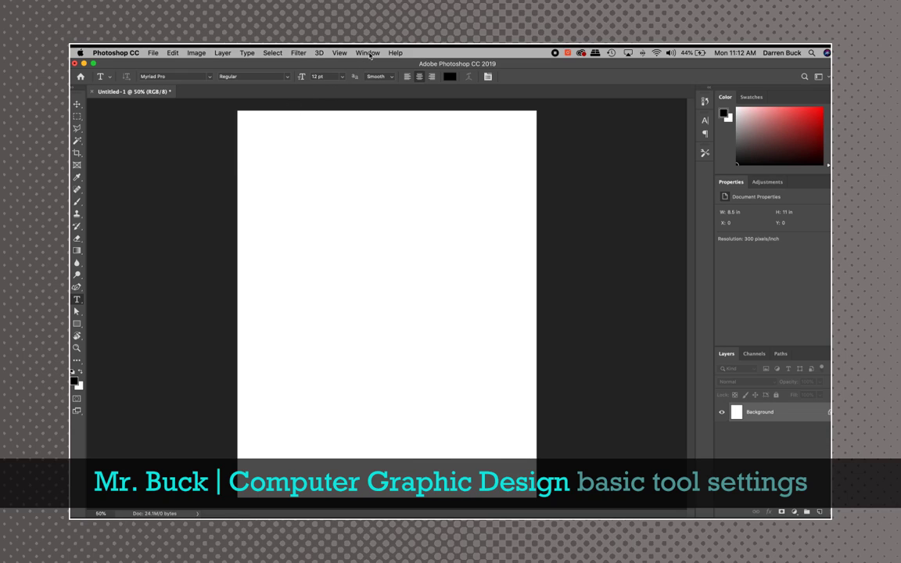
- Turn off Snap for the document and check the setting
click(341, 54)
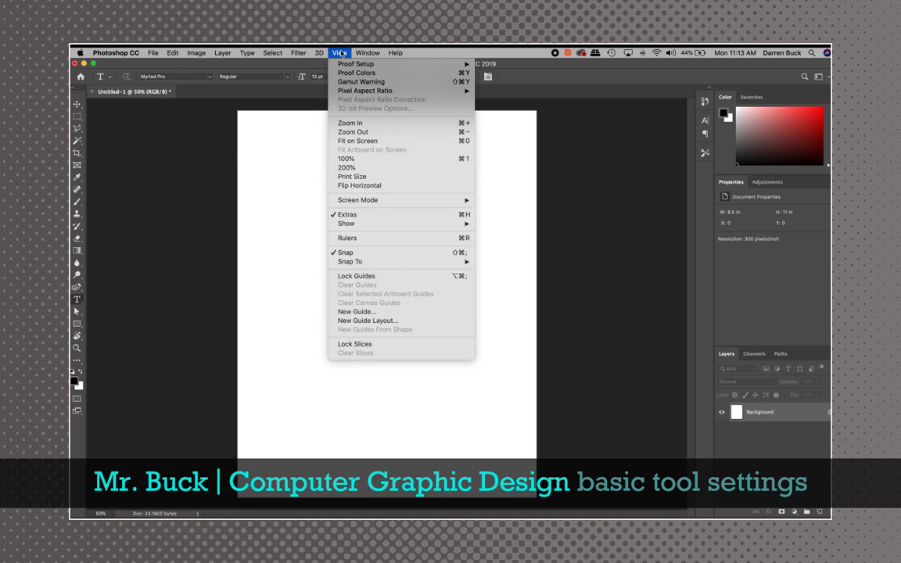
click(348, 255)
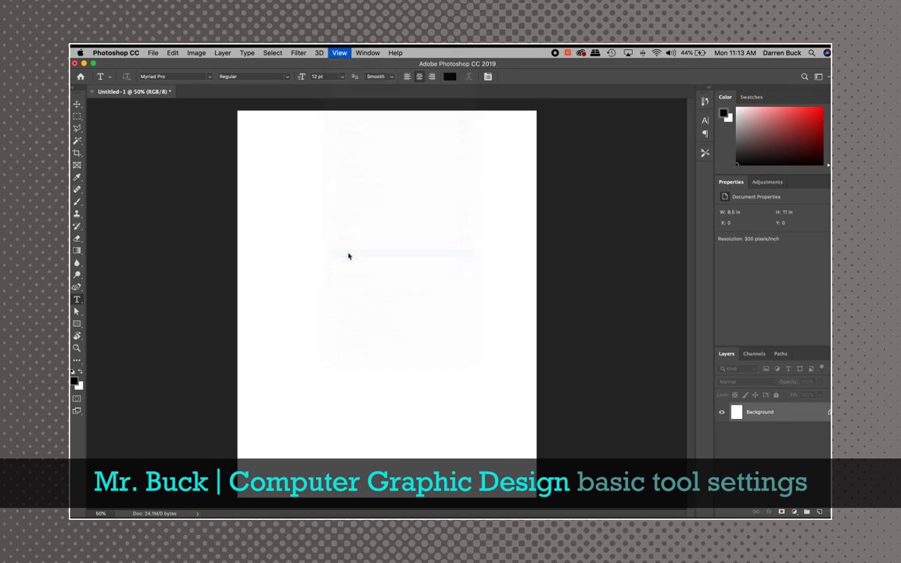
click(338, 52)
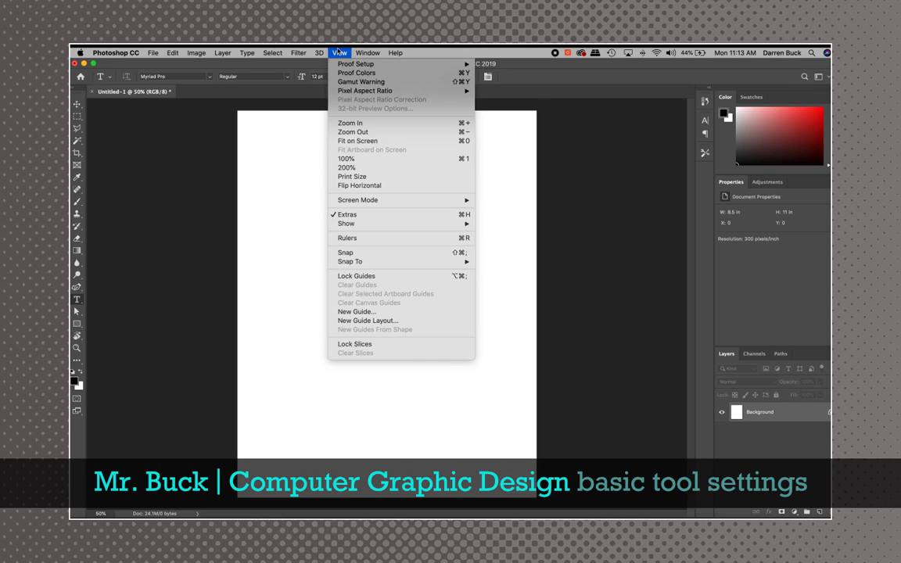
click(338, 52)
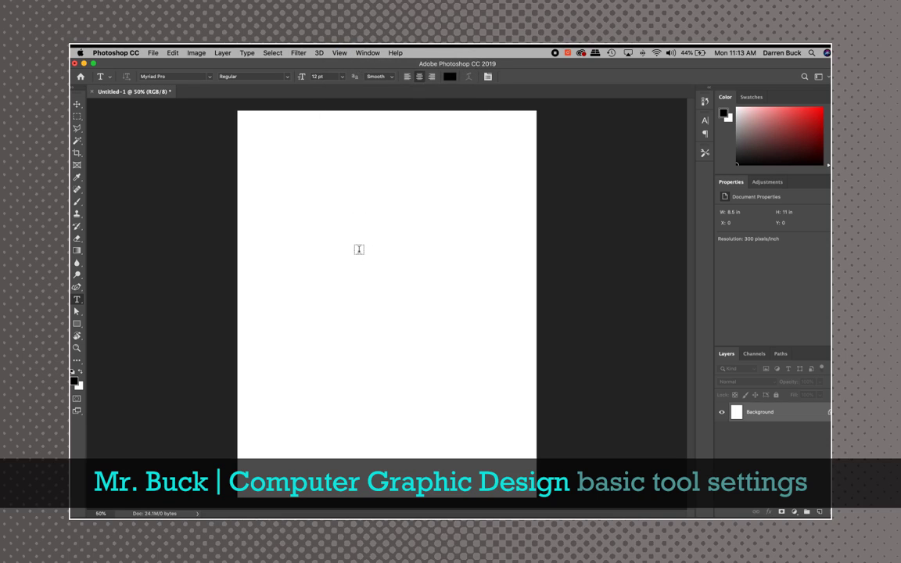